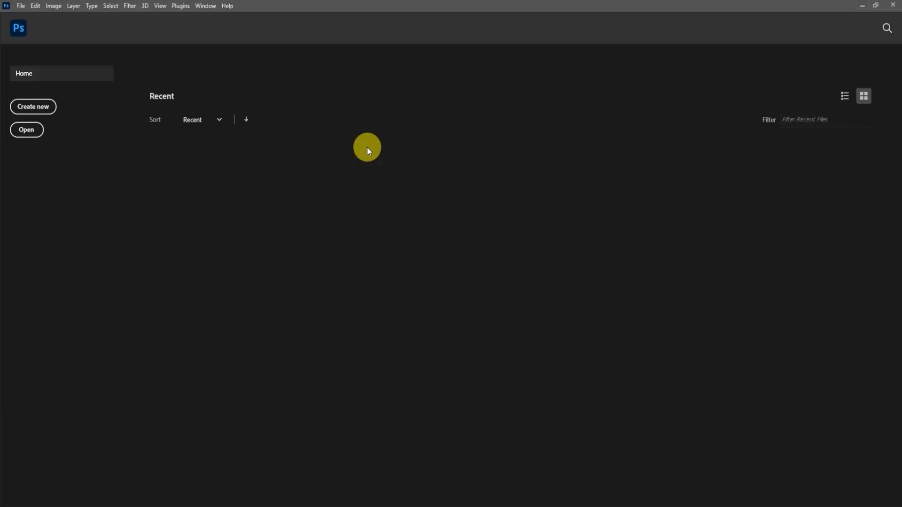
Create a blank 2100 x 1500 px document and open the Vector_City Photoshop file from the my projects folder.
{"action": "left_click", "coordinate": [33, 107]}
{"action": "left_click", "coordinate": [638, 406]}
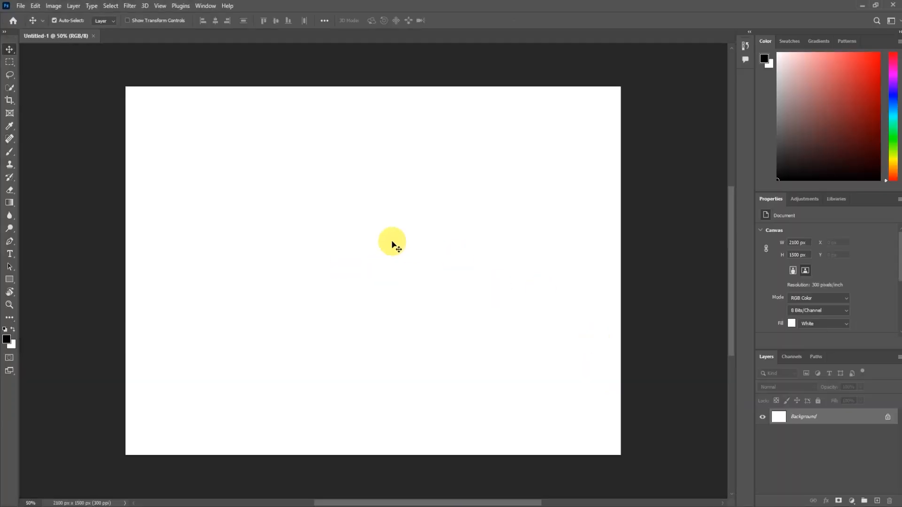
{"action": "left_click", "coordinate": [20, 7]}
{"action": "left_click", "coordinate": [33, 25]}
{"action": "scroll", "coordinate": [137, 97], "scroll_direction": "down", "scroll_amount": 10}
{"action": "scroll", "coordinate": [142, 129], "scroll_direction": "down", "scroll_amount": 6}
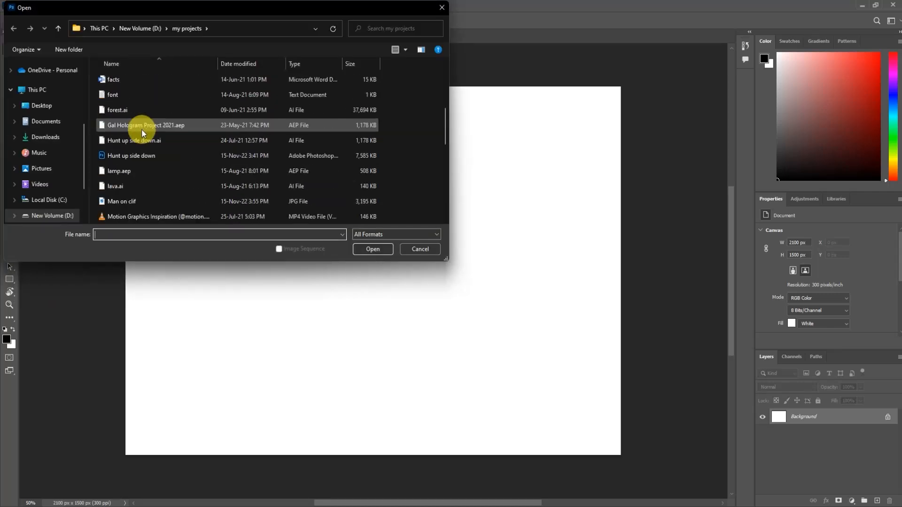
{"action": "left_click", "coordinate": [151, 184]}
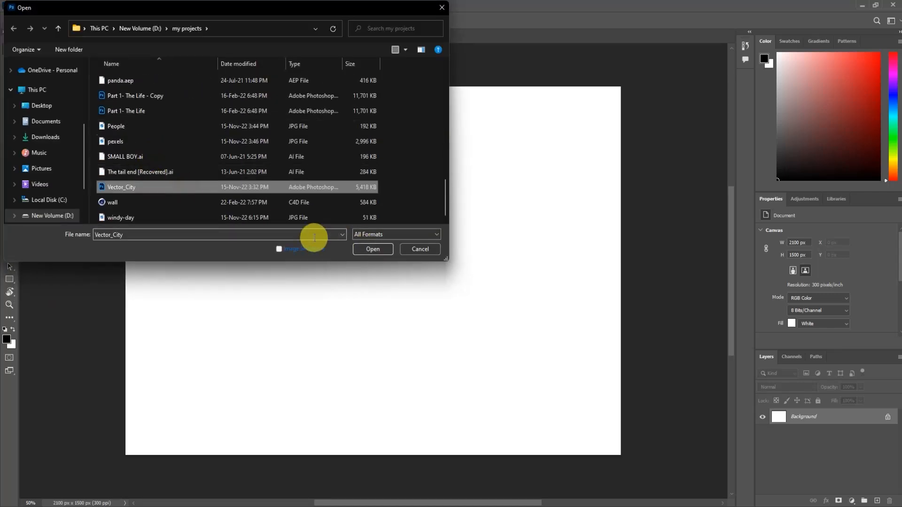
{"action": "left_click", "coordinate": [364, 250]}
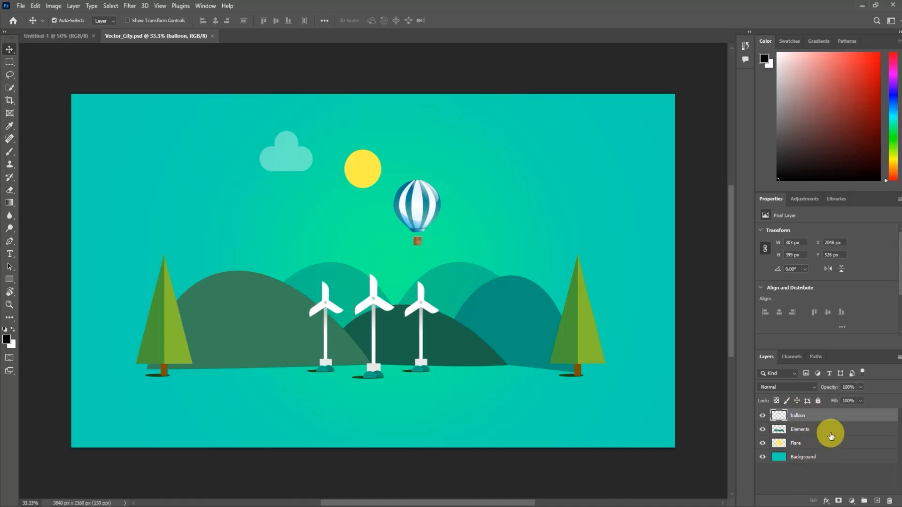
Duplicate the balloon layer four times.
{"action": "left_click", "coordinate": [833, 472]}
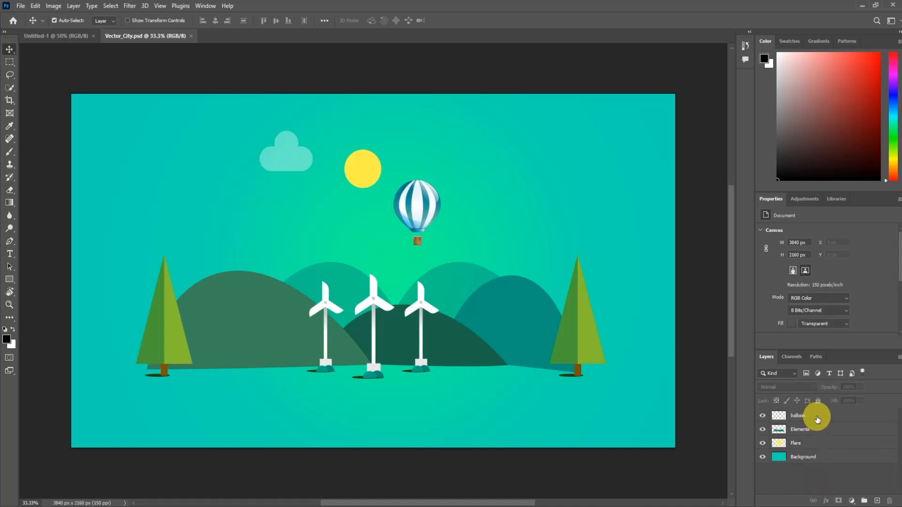
{"action": "left_click", "coordinate": [814, 417]}
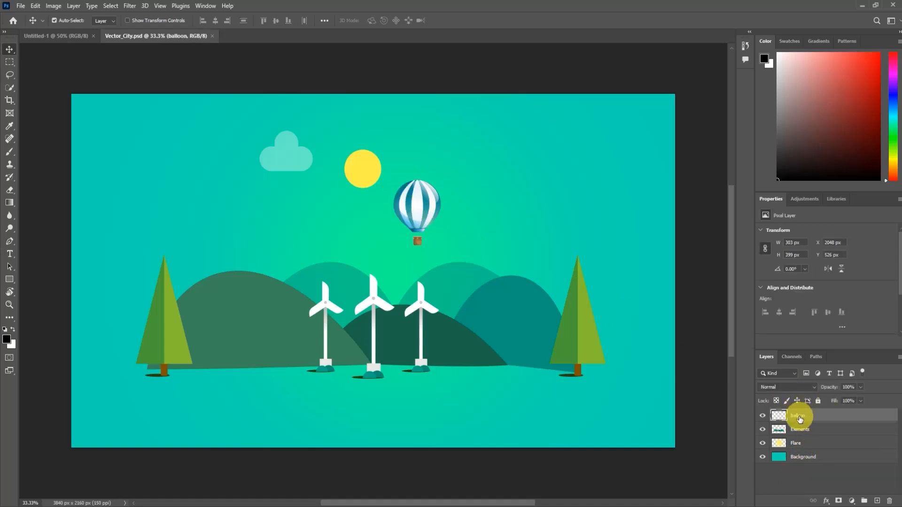
{"action": "key", "text": "ctrl"}
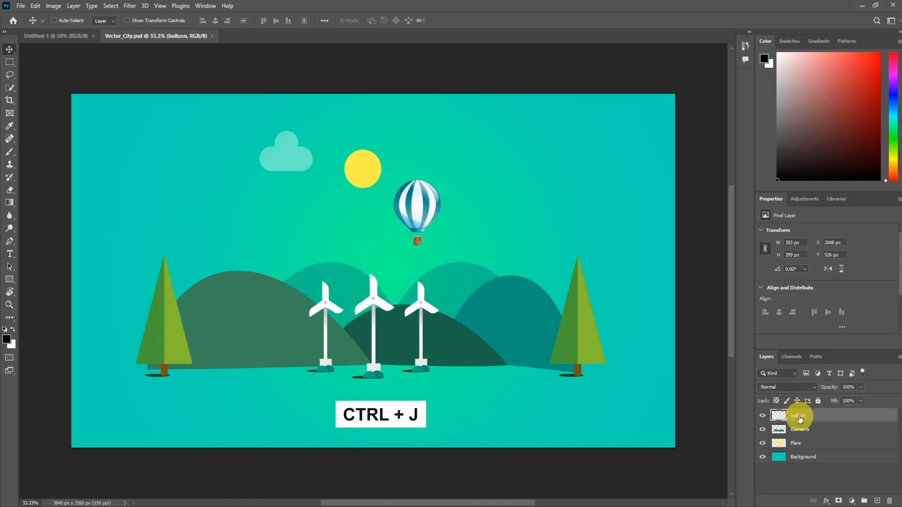
{"action": "key", "text": "ctrl+j"}
{"action": "key", "text": "ctrl+j"}
{"action": "key", "text": "ctrl+j"}
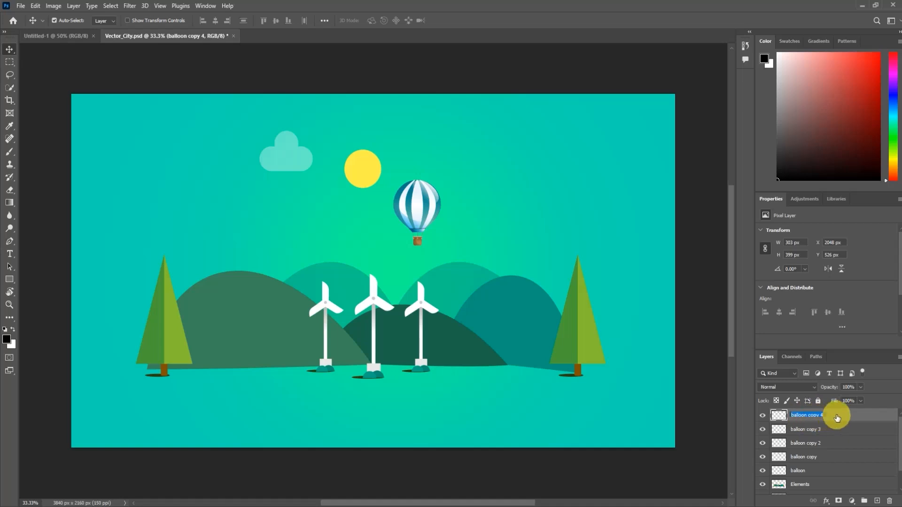
Rename the five balloon layers 1, 2, 3, 4 and 5 from the uppermost layer down.
{"action": "type", "text": "1"}
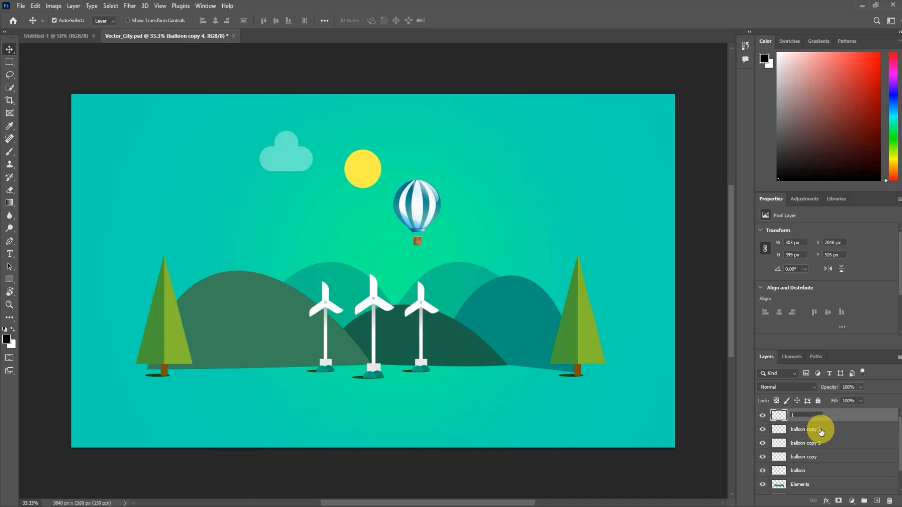
{"action": "double_click", "coordinate": [806, 429]}
{"action": "type", "text": "2"}
{"action": "double_click", "coordinate": [807, 444]}
{"action": "type", "text": "3"}
{"action": "double_click", "coordinate": [805, 457]}
{"action": "type", "text": "4"}
{"action": "double_click", "coordinate": [800, 471]}
{"action": "type", "text": "5"}
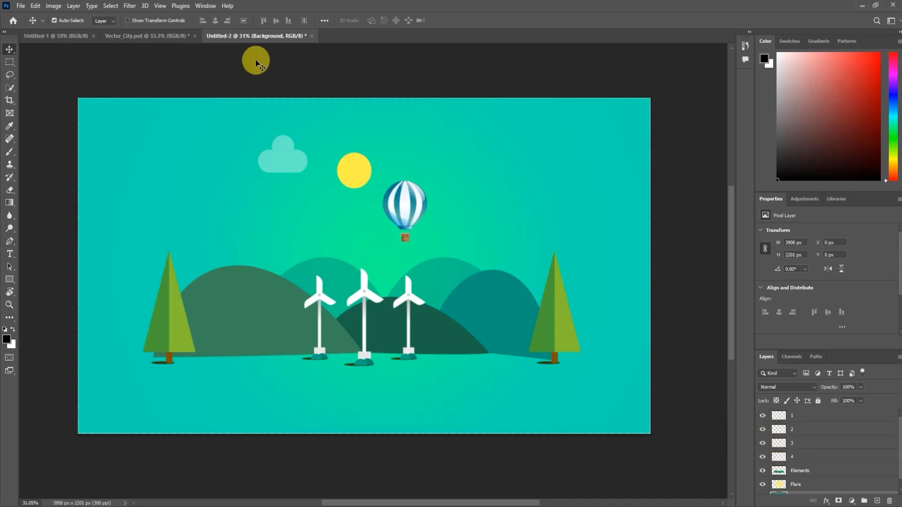
Create a frame animation in the timeline and make frames from the layers.
{"action": "left_click", "coordinate": [201, 7]}
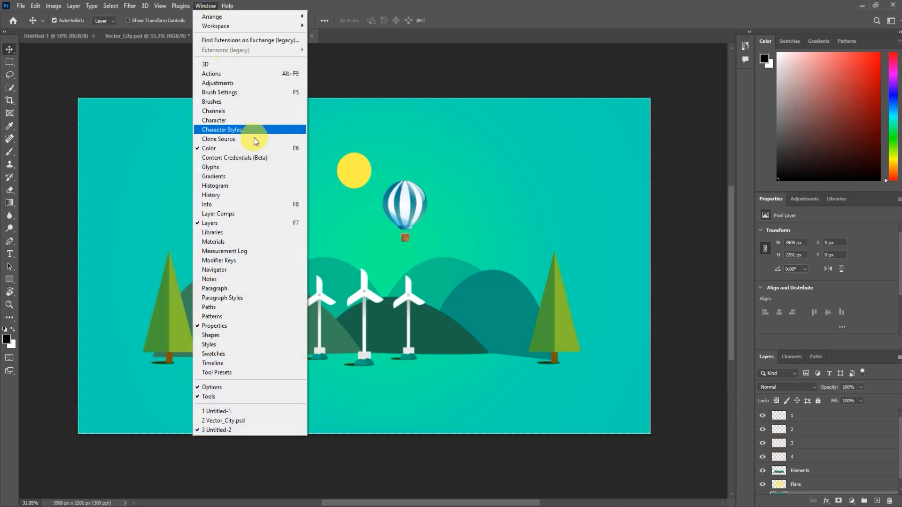
{"action": "left_click", "coordinate": [212, 363]}
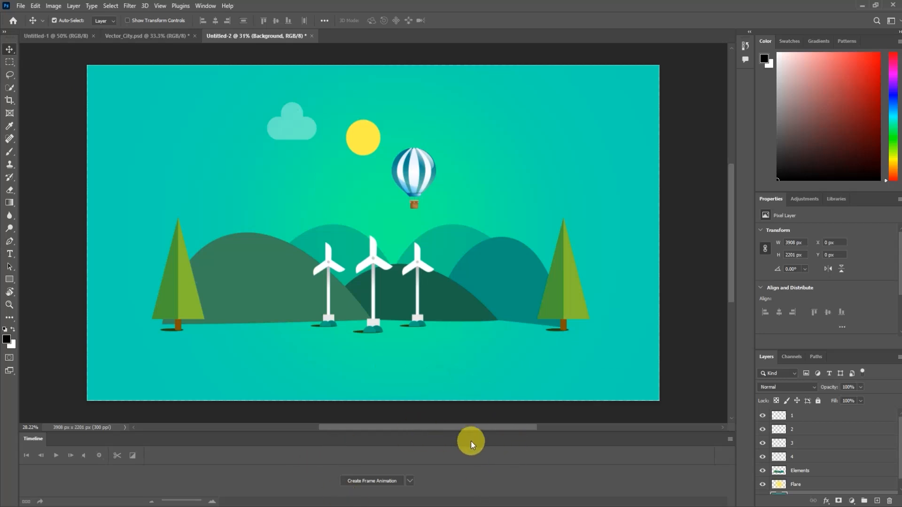
{"action": "left_click", "coordinate": [413, 482]}
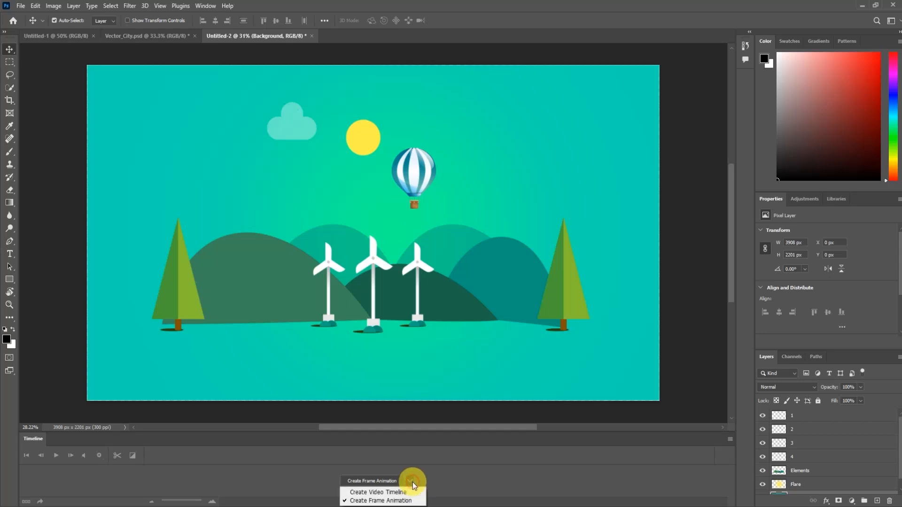
{"action": "left_click", "coordinate": [396, 501]}
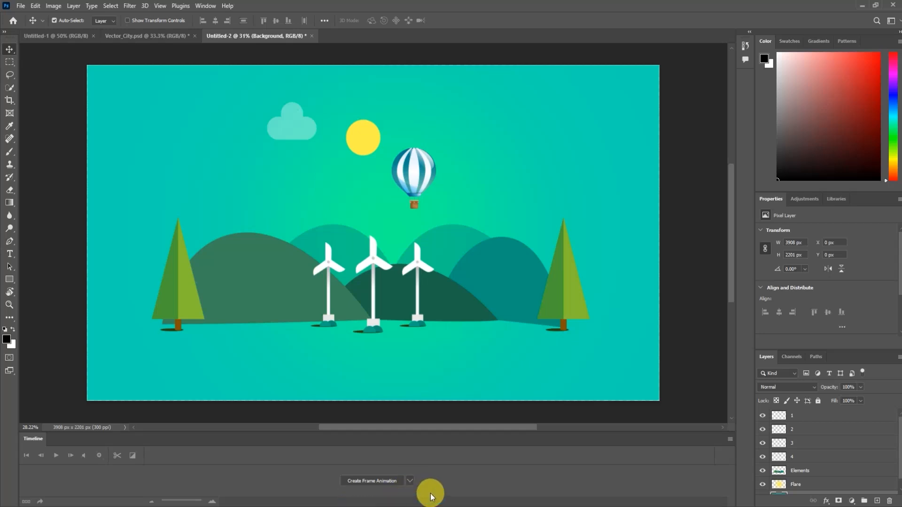
{"action": "left_click", "coordinate": [366, 482]}
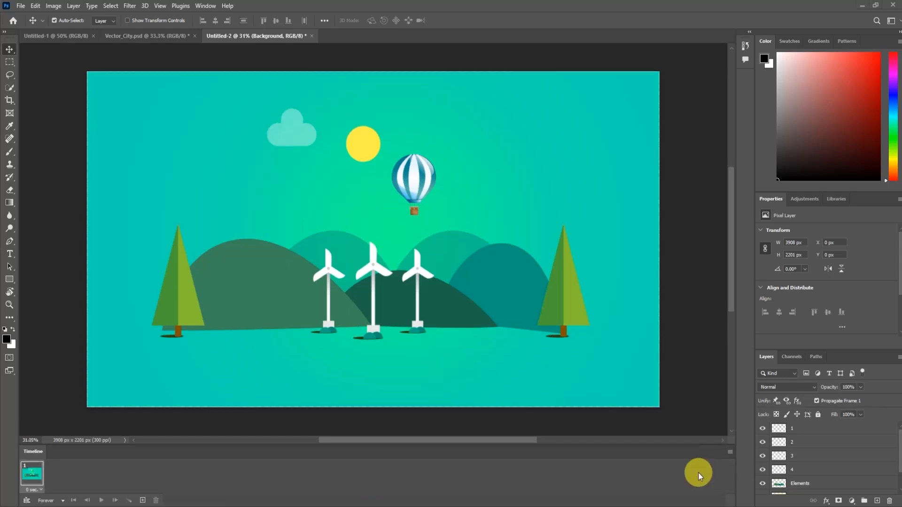
{"action": "left_click", "coordinate": [728, 454]}
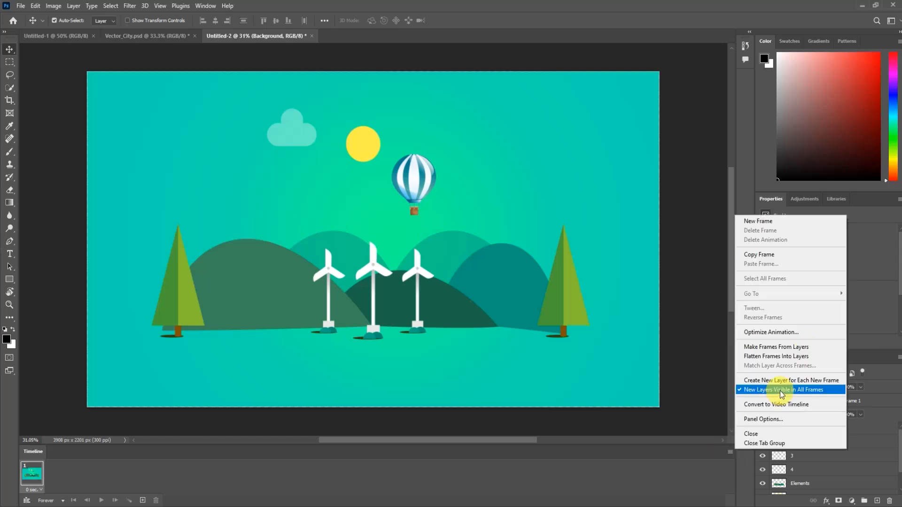
{"action": "left_click", "coordinate": [813, 347]}
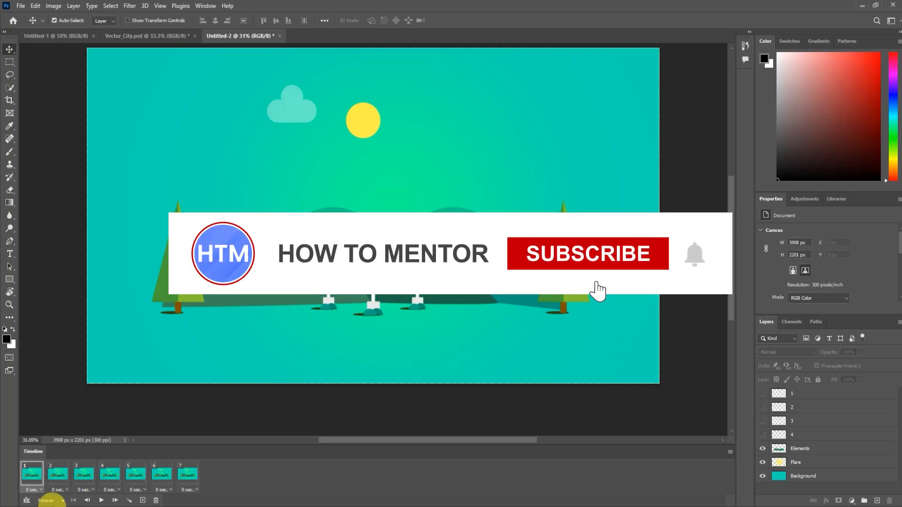
{"action": "left_click", "coordinate": [42, 500]}
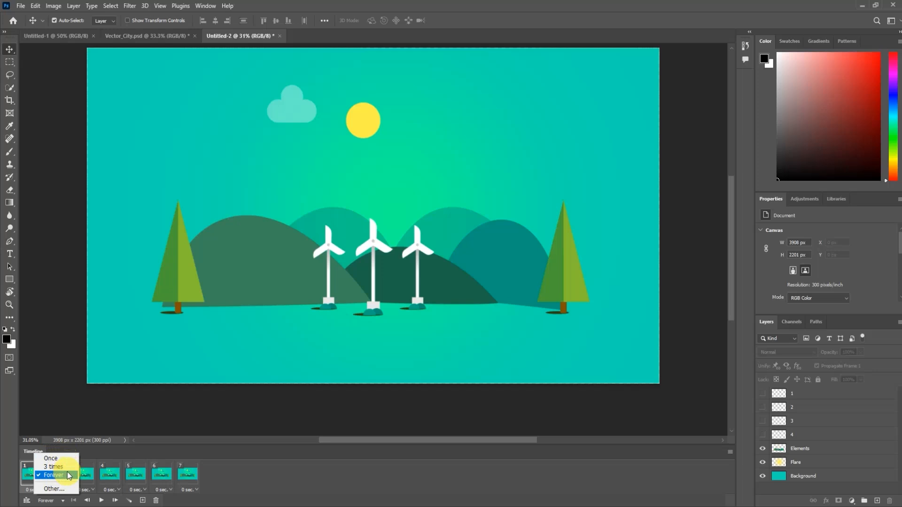
{"action": "left_click", "coordinate": [52, 489]}
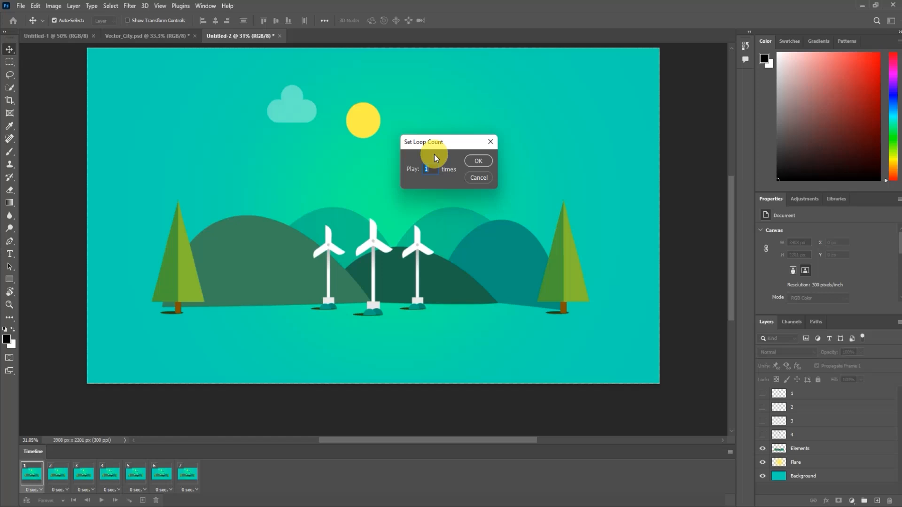
{"action": "key", "text": "Escape"}
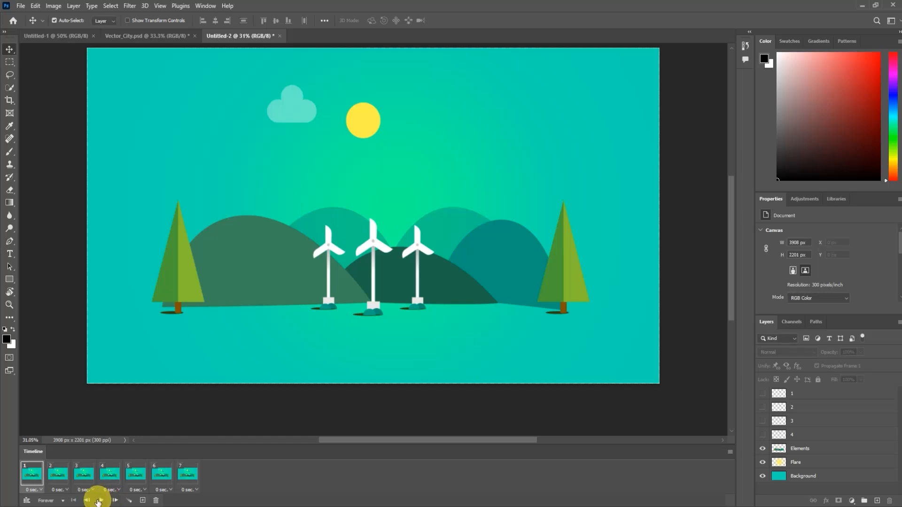
{"action": "left_click", "coordinate": [130, 501]}
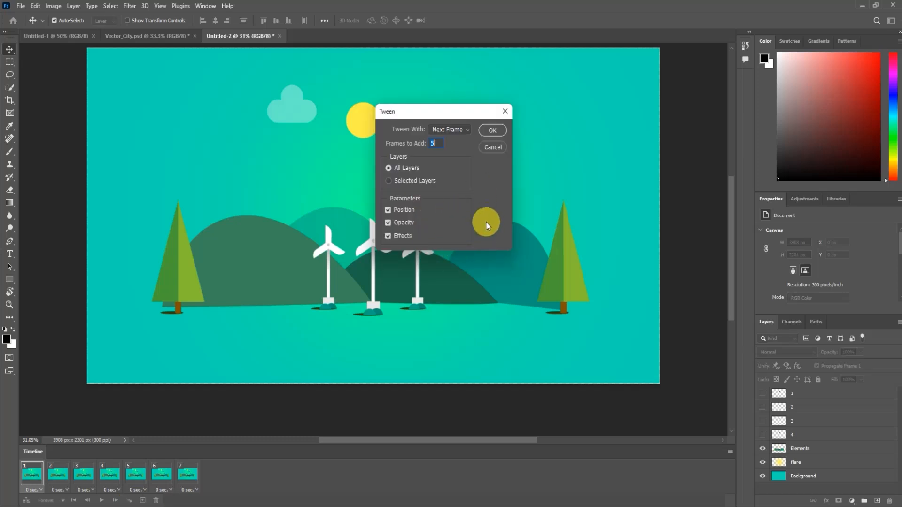
{"action": "key", "text": "Escape"}
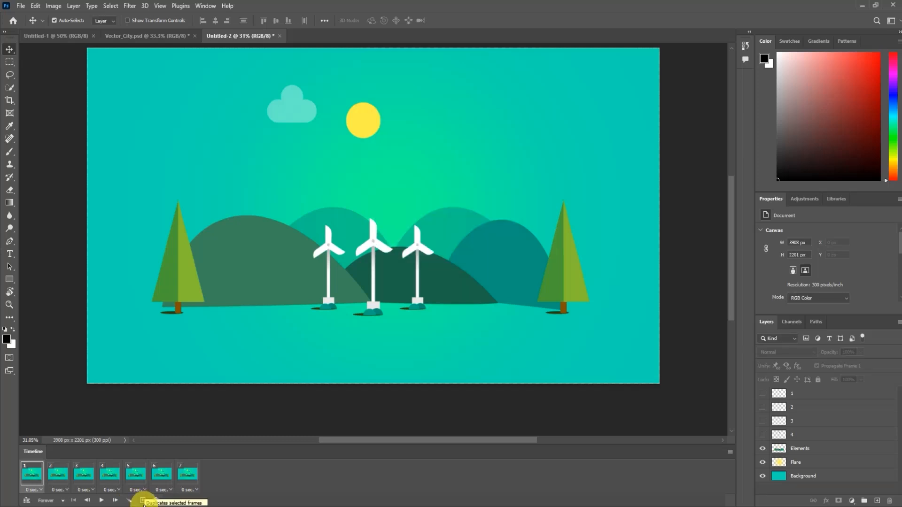
{"action": "left_click", "coordinate": [143, 501]}
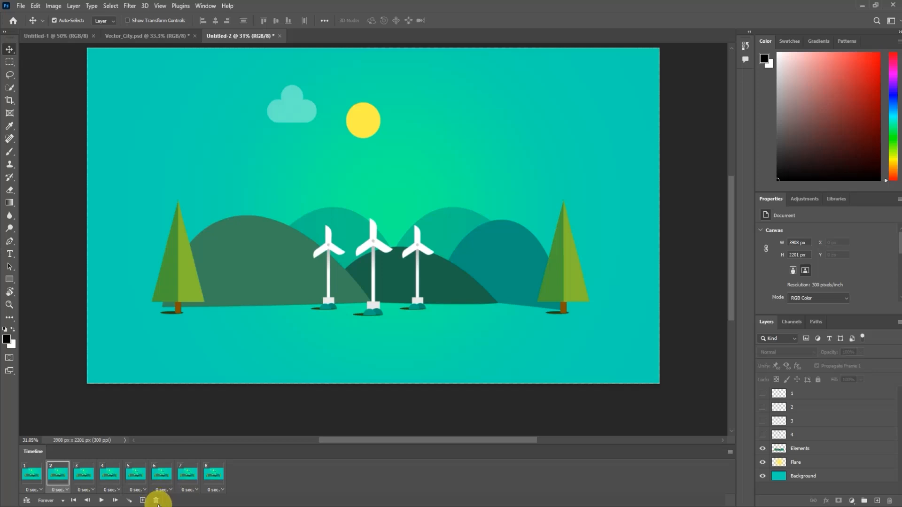
{"action": "left_click", "coordinate": [156, 500]}
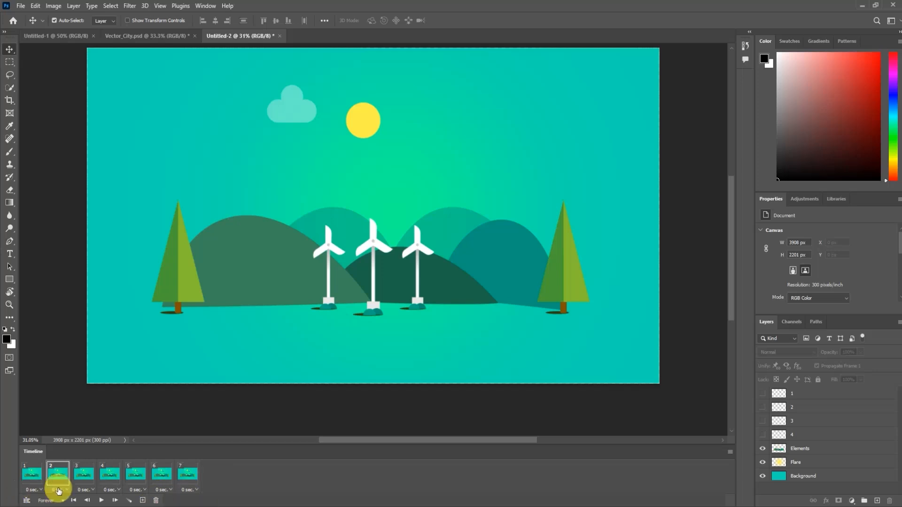
{"action": "left_click", "coordinate": [35, 490]}
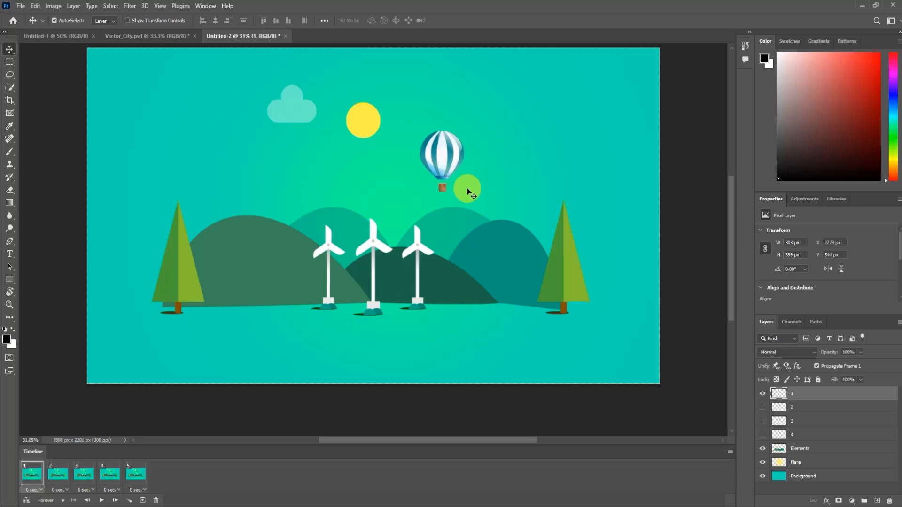
Move the balloon toward the upper-right sky in frame 1, and move layer 2's balloon to about X 2537 px, Y 465 px in frame 2.
{"action": "left_click_drag", "start_coordinate": [441, 164], "coordinate": [535, 123]}
{"action": "left_click", "coordinate": [154, 477]}
{"action": "left_click_drag", "start_coordinate": [419, 163], "coordinate": [486, 148]}
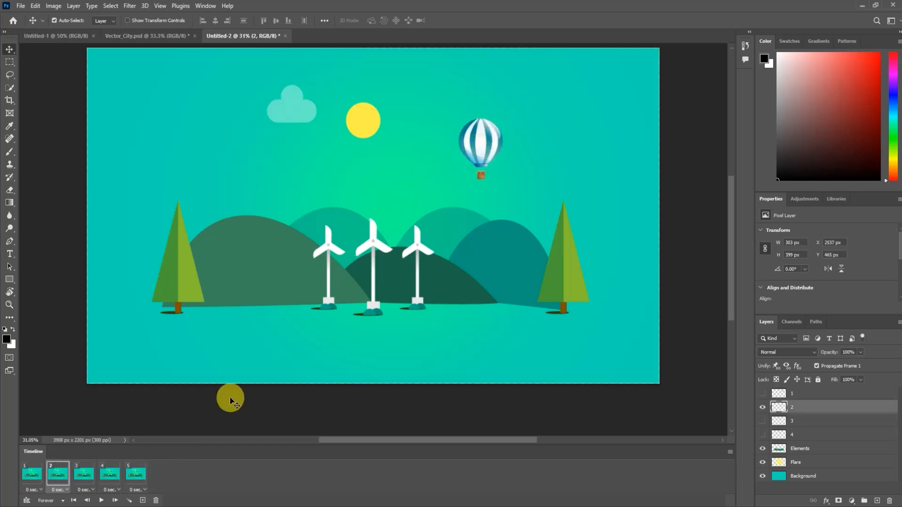
In frame 3, make layer 3 the only visible balloon layer and place its balloon just above the right-hand wind turbine.
{"action": "left_click", "coordinate": [87, 476]}
{"action": "left_click", "coordinate": [762, 393]}
{"action": "left_click", "coordinate": [763, 407]}
{"action": "left_click", "coordinate": [58, 475]}
{"action": "left_click", "coordinate": [84, 475]}
{"action": "mouse_move", "coordinate": [410, 166]}
{"action": "left_mouse_down"}
{"action": "mouse_move", "coordinate": [408, 180]}
{"action": "mouse_move", "coordinate": [417, 175]}
{"action": "left_mouse_up"}
In frame 4, show only balloon layer 4 and move its balloon just below the cloud and sun.
{"action": "left_click", "coordinate": [111, 476]}
{"action": "left_click_drag", "start_coordinate": [762, 393], "coordinate": [762, 435]}
{"action": "left_click", "coordinate": [762, 435]}
{"action": "left_click_drag", "start_coordinate": [421, 163], "coordinate": [318, 147]}
In frame 5, hide the other balloon layers, duplicate layer 4, place the copy below it and rename it 5.
{"action": "left_click", "coordinate": [137, 472]}
{"action": "left_click_drag", "start_coordinate": [762, 393], "coordinate": [877, 500]}
{"action": "left_click", "coordinate": [803, 394]}
{"action": "left_click", "coordinate": [808, 436]}
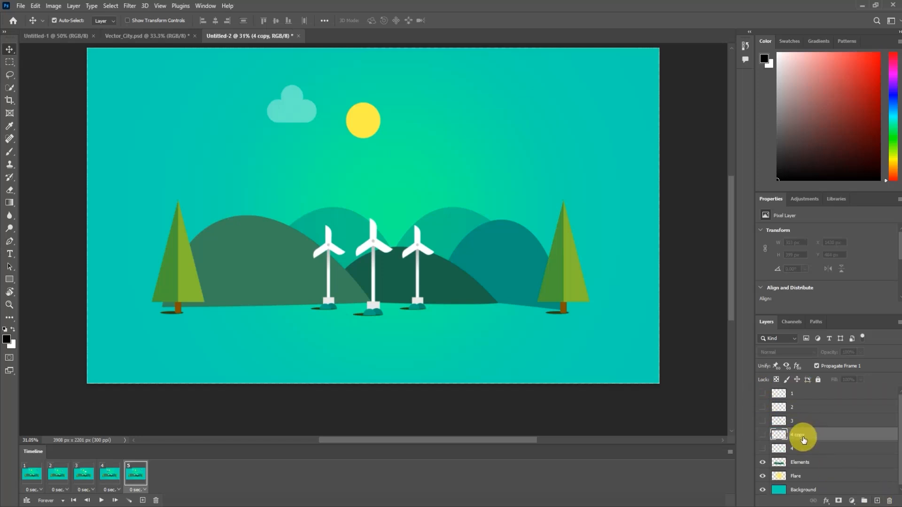
{"action": "left_click_drag", "start_coordinate": [802, 438], "coordinate": [803, 454]}
{"action": "double_click", "coordinate": [801, 448]}
{"action": "type", "text": "5"}
{"action": "key", "text": "Return"}
Show layer 5 in frame 5 and place its balloon in the sky between the left tree and the cloud, comparing it with the other frames.
{"action": "left_click", "coordinate": [762, 448]}
{"action": "left_click_drag", "start_coordinate": [407, 163], "coordinate": [145, 105]}
{"action": "left_click", "coordinate": [107, 480]}
{"action": "left_click", "coordinate": [88, 479]}
{"action": "left_click", "coordinate": [59, 479]}
{"action": "left_click", "coordinate": [37, 478]}
{"action": "left_click", "coordinate": [60, 478]}
{"action": "left_click", "coordinate": [89, 477]}
{"action": "left_click", "coordinate": [111, 476]}
{"action": "left_click", "coordinate": [135, 477]}
{"action": "left_click_drag", "start_coordinate": [150, 94], "coordinate": [211, 112]}
Preview the balloon animation from frame 1 and stop the playback.
{"action": "left_click", "coordinate": [33, 476]}
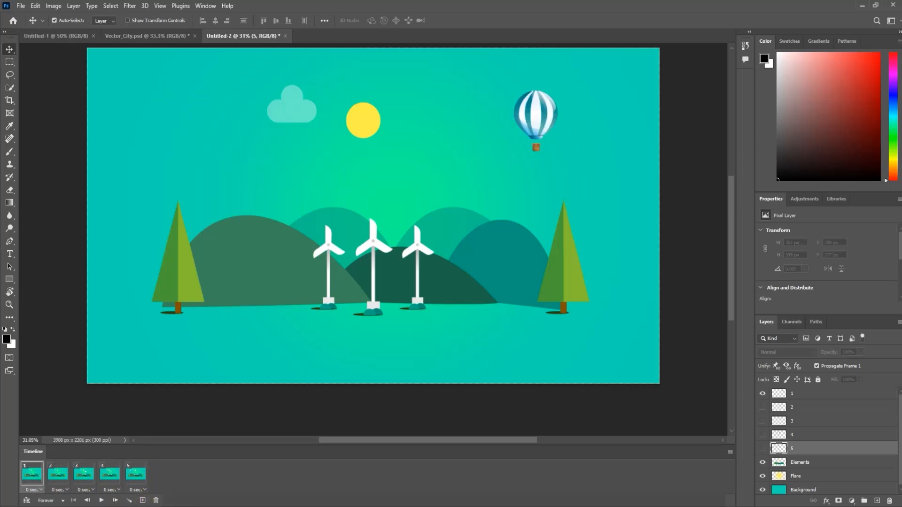
{"action": "left_click", "coordinate": [101, 500]}
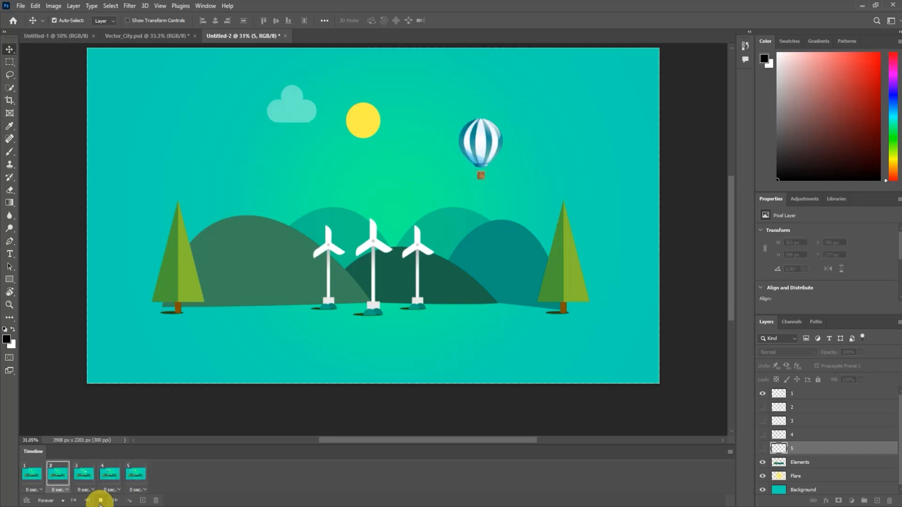
{"action": "left_click", "coordinate": [100, 502]}
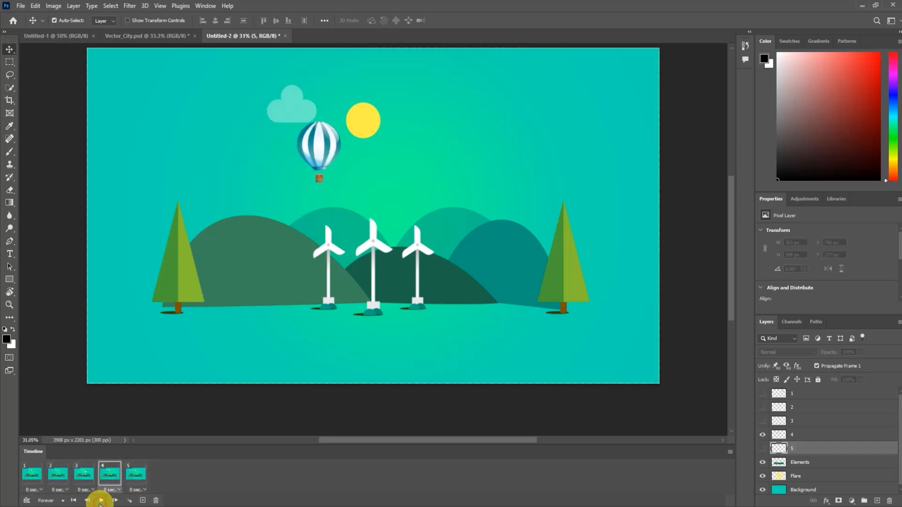
Set the frame delays to 0.5 seconds for frames 1 and 4, and 0.2 seconds for frames 2 and 3.
{"action": "left_click", "coordinate": [28, 475]}
{"action": "left_click", "coordinate": [29, 490]}
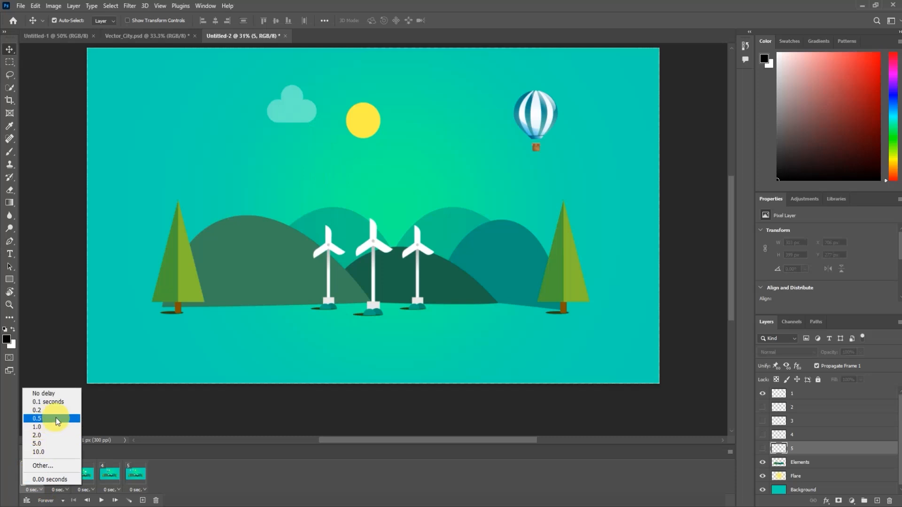
{"action": "left_click", "coordinate": [47, 419]}
{"action": "left_click", "coordinate": [58, 490]}
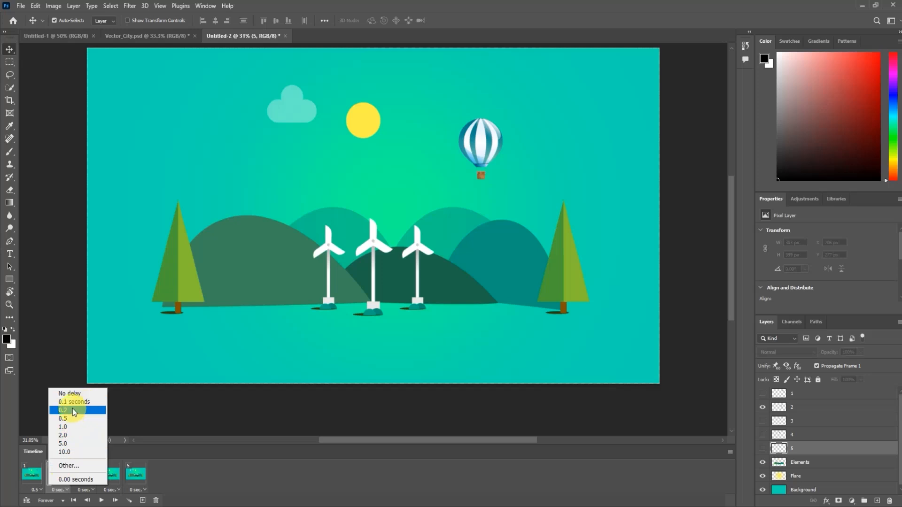
{"action": "left_click", "coordinate": [74, 412]}
{"action": "left_click", "coordinate": [84, 491]}
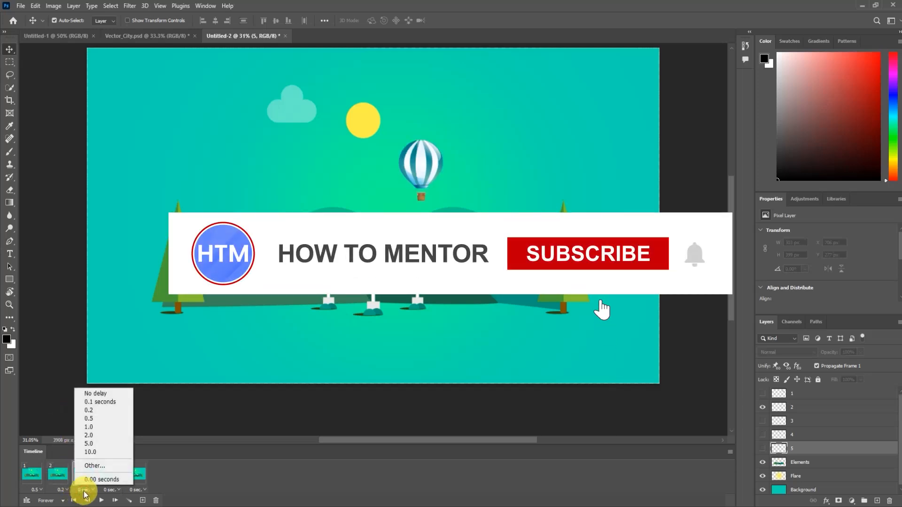
{"action": "left_click", "coordinate": [103, 412]}
{"action": "left_click", "coordinate": [109, 490]}
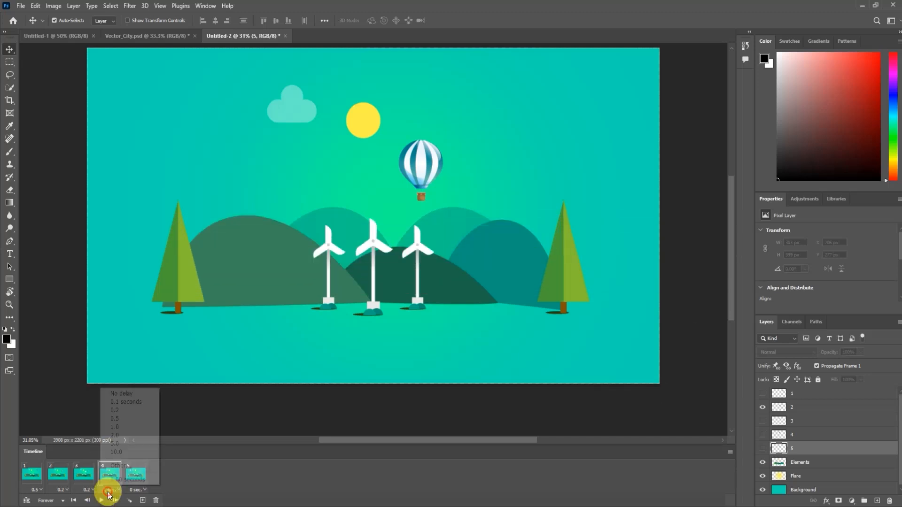
{"action": "left_click", "coordinate": [128, 419]}
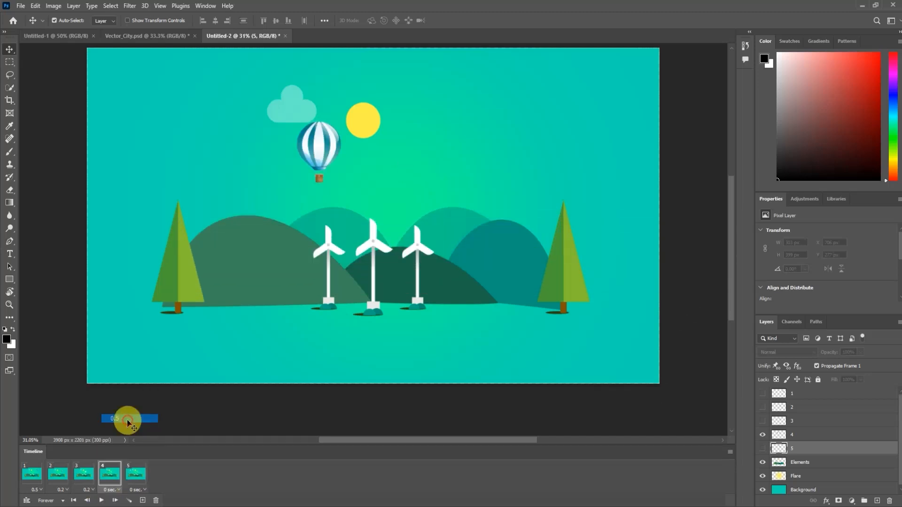
Set the frame 5 delay to 0.5 seconds, and preview the animation from frame 1 before stopping playback.
{"action": "left_click", "coordinate": [135, 490]}
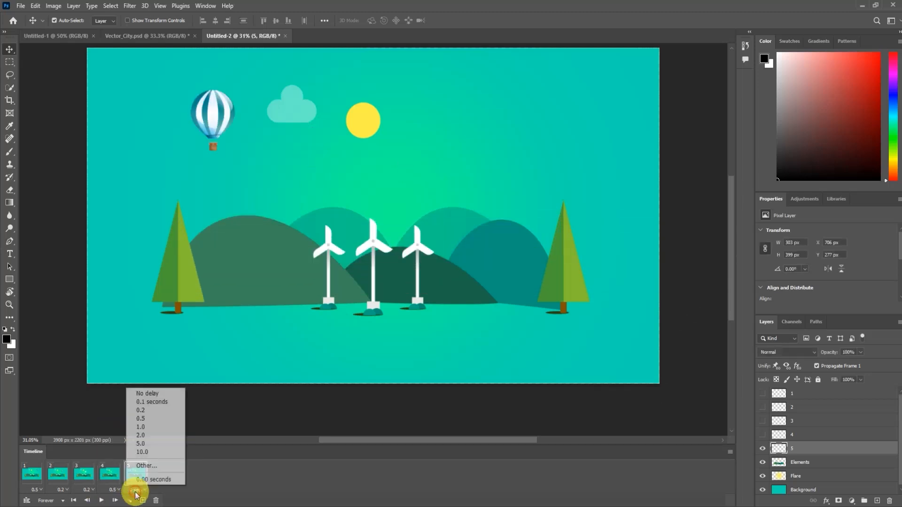
{"action": "left_click", "coordinate": [156, 420]}
{"action": "left_click", "coordinate": [34, 476]}
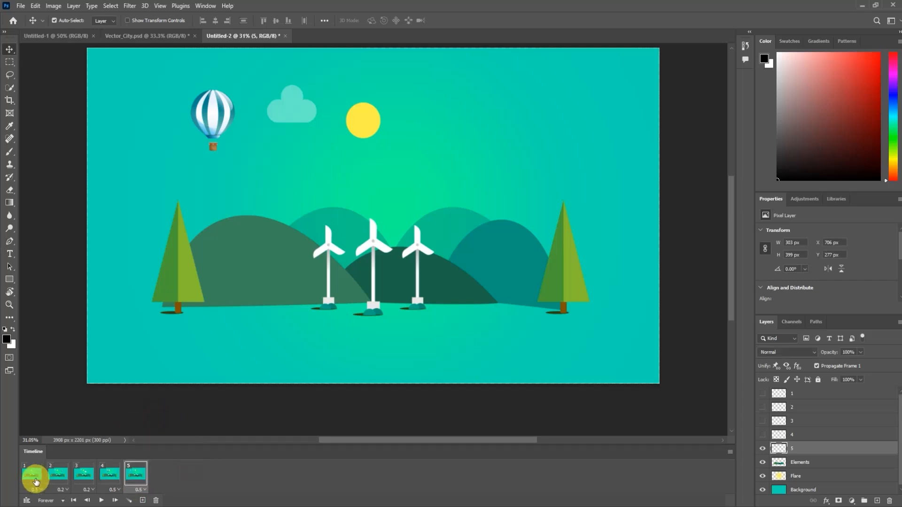
{"action": "left_click", "coordinate": [101, 500]}
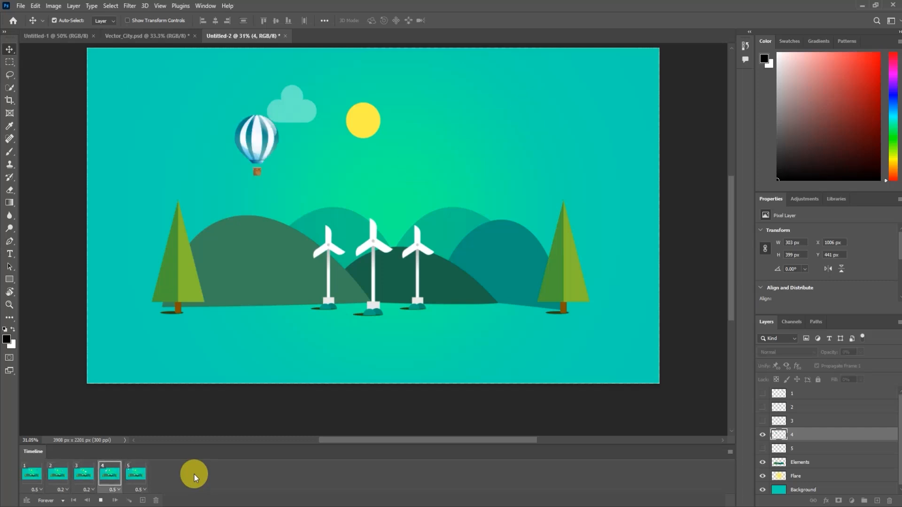
{"action": "left_click", "coordinate": [100, 500]}
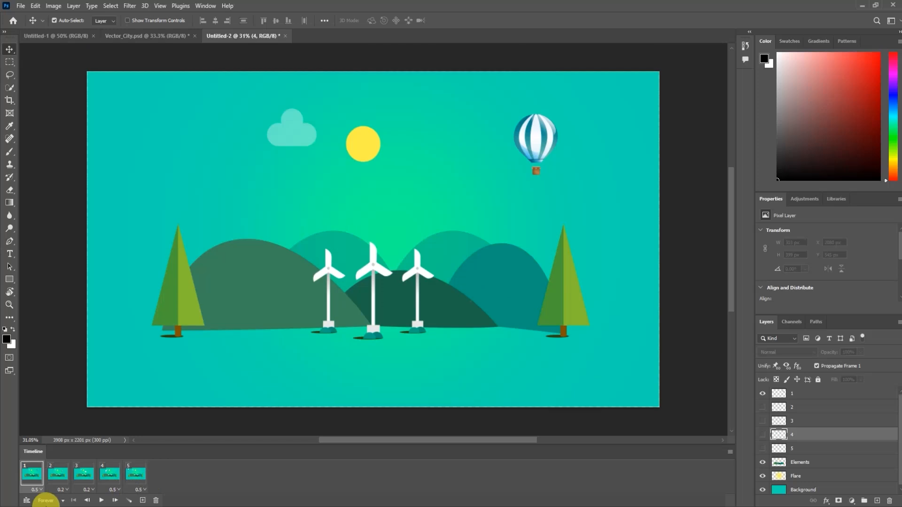
Preview the animation with looping set to 3 times, and set the looping option back to Forever.
{"action": "left_click", "coordinate": [59, 501]}
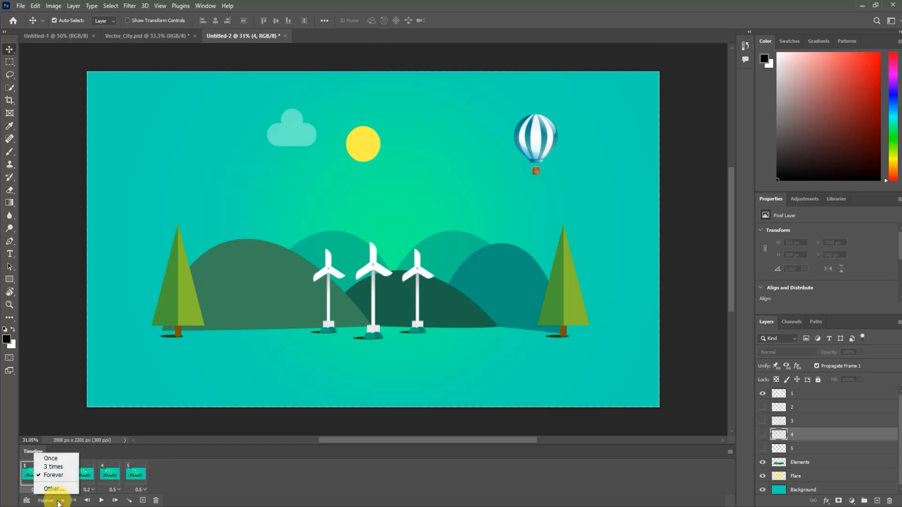
{"action": "left_click", "coordinate": [60, 469]}
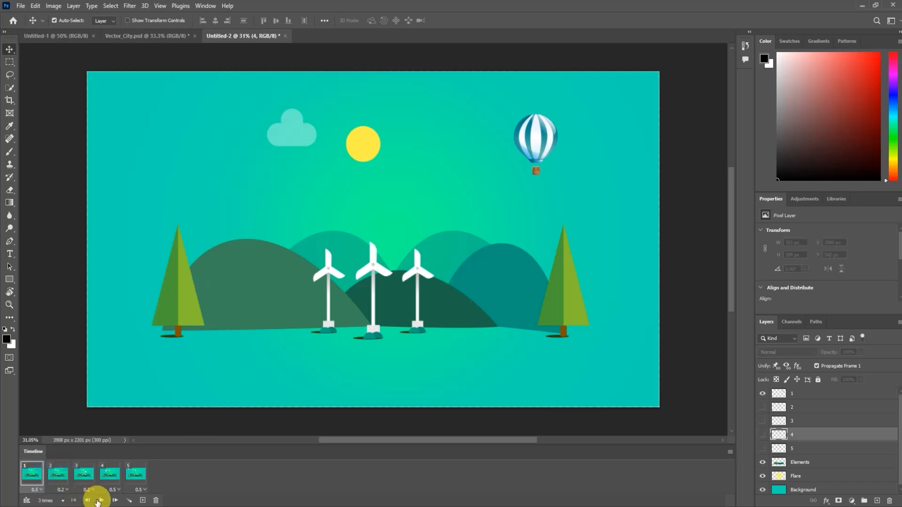
{"action": "left_click", "coordinate": [97, 500]}
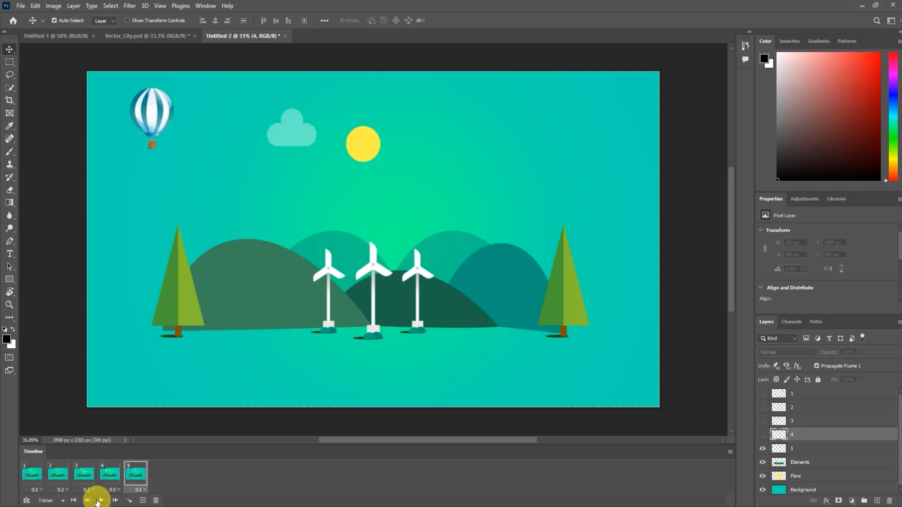
{"action": "left_click", "coordinate": [47, 500]}
{"action": "left_click", "coordinate": [47, 476]}
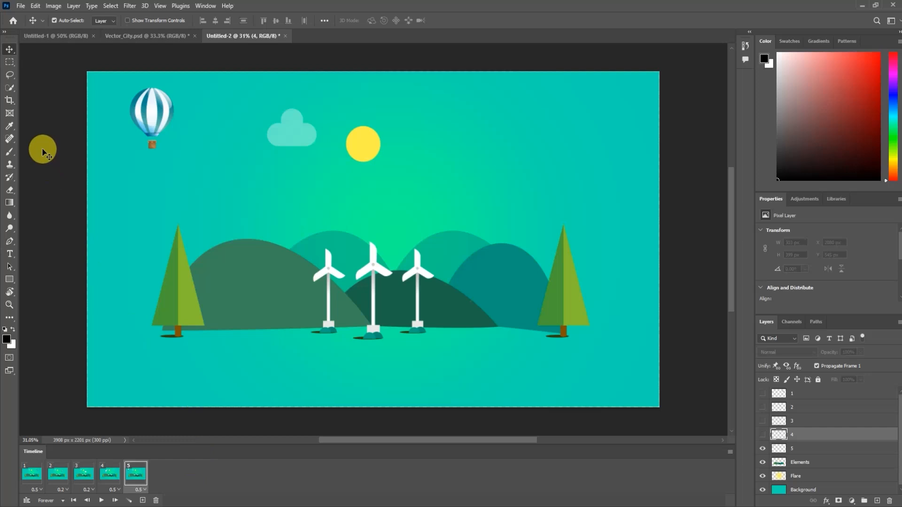
Export the animation with Save for Web as GIF.gif on the Desktop, and open the saved file in the image viewer.
{"action": "left_click", "coordinate": [21, 5]}
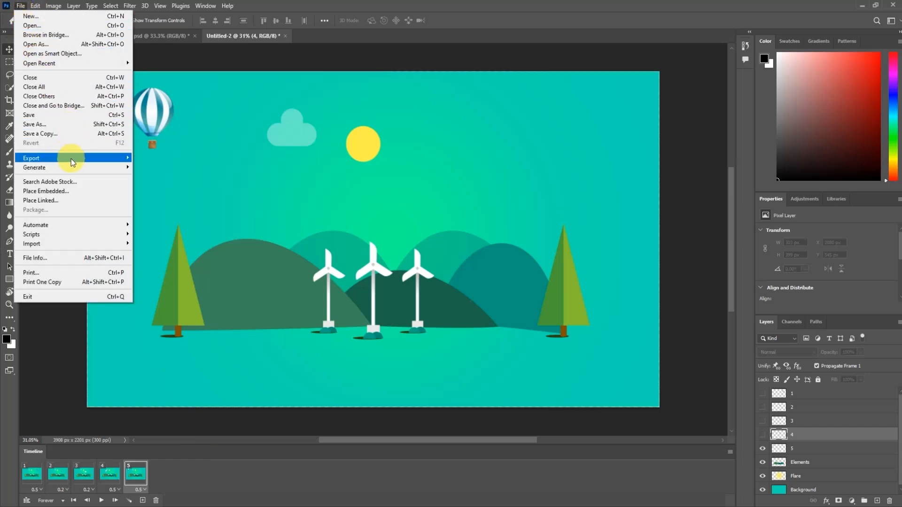
{"action": "mouse_move", "coordinate": [79, 160]}
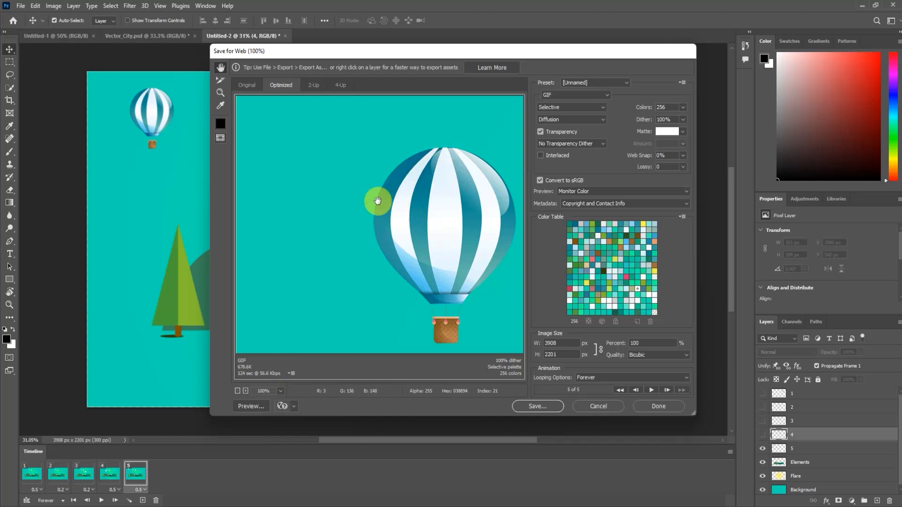
{"action": "left_click", "coordinate": [238, 390]}
{"action": "left_click", "coordinate": [240, 392]}
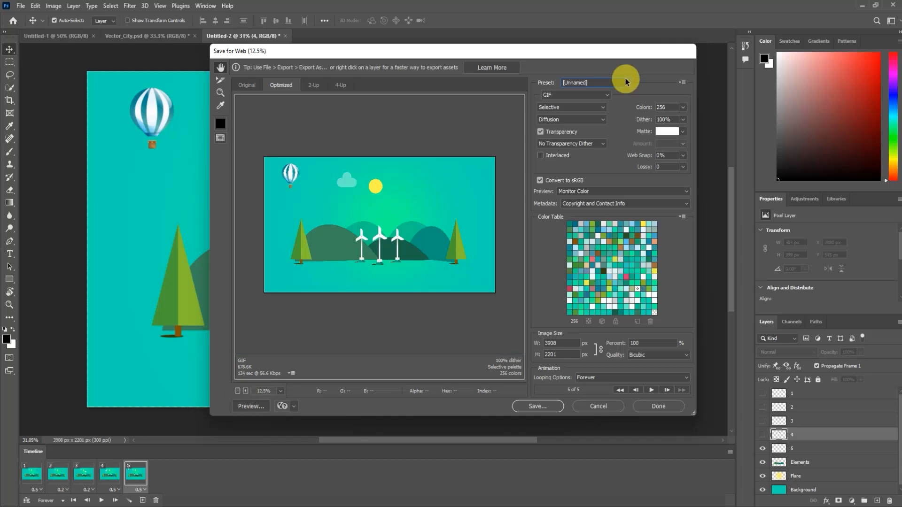
{"action": "left_click", "coordinate": [538, 407]}
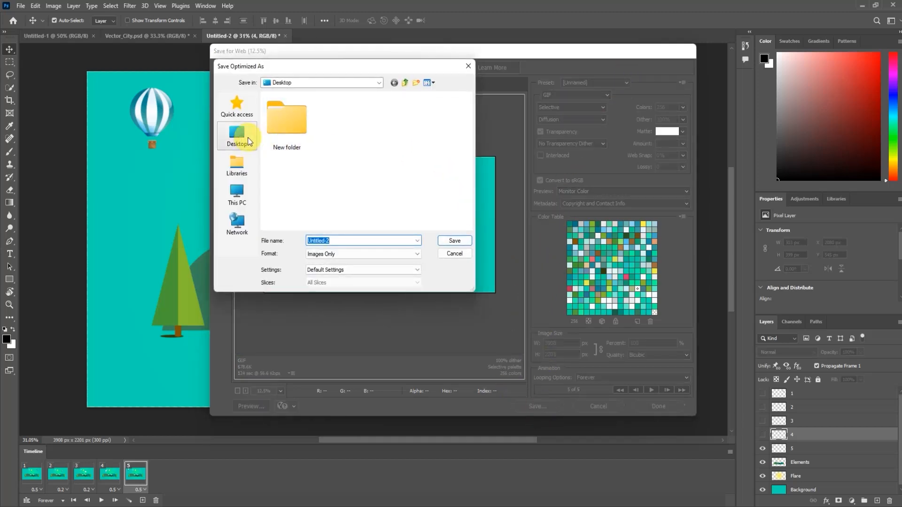
{"action": "left_click", "coordinate": [238, 137]}
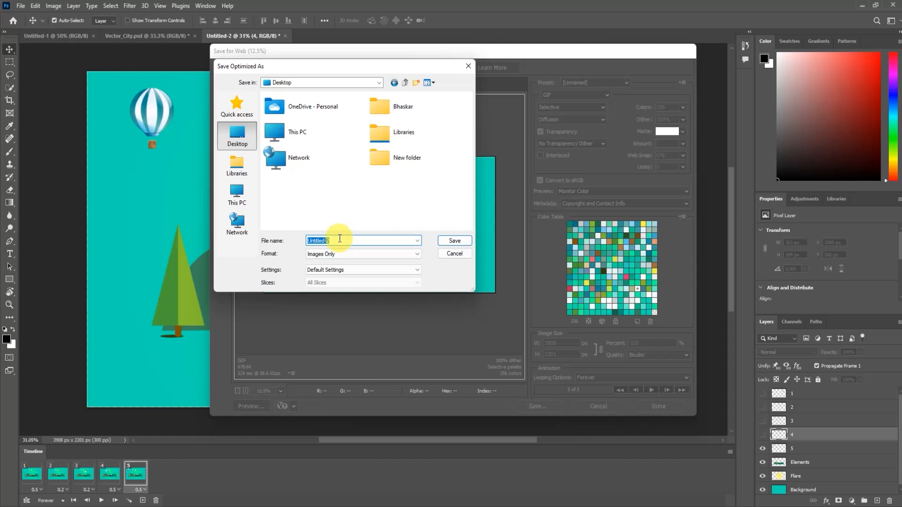
{"action": "type", "text": "GIF.gif"}
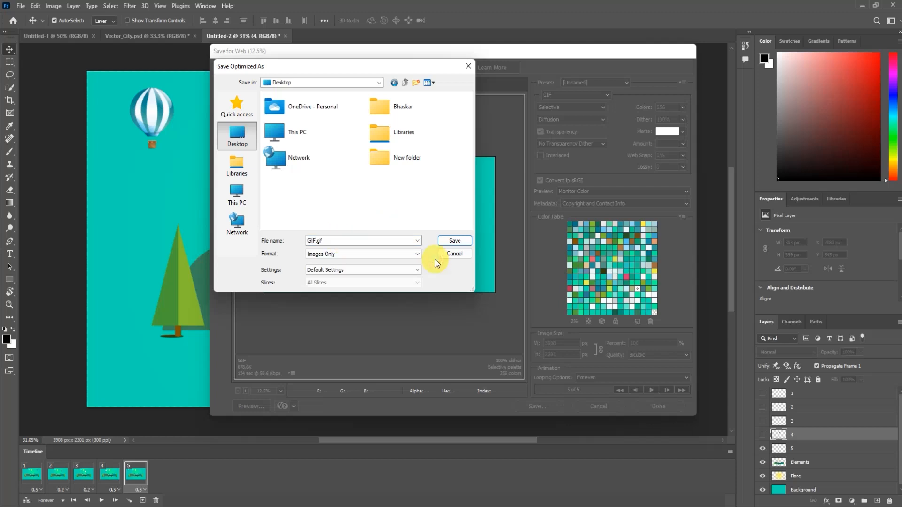
{"action": "left_click", "coordinate": [461, 241]}
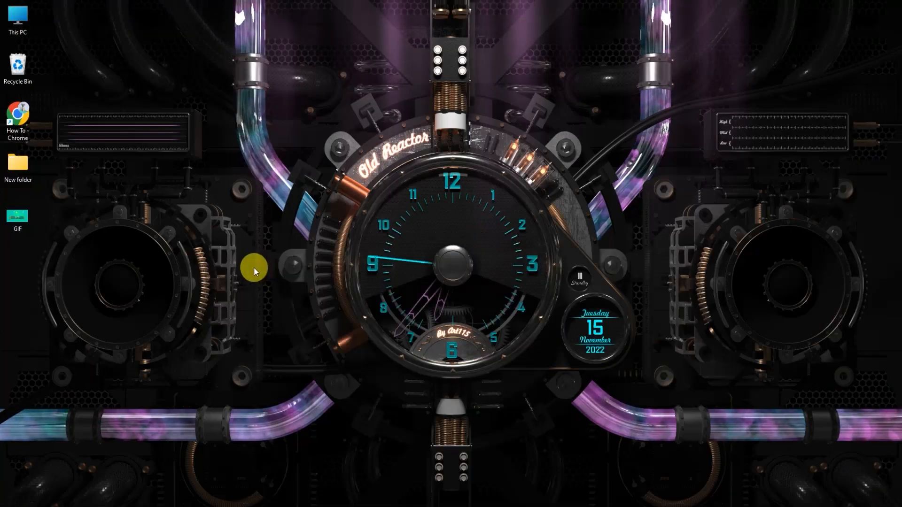
{"action": "double_click", "coordinate": [20, 222]}
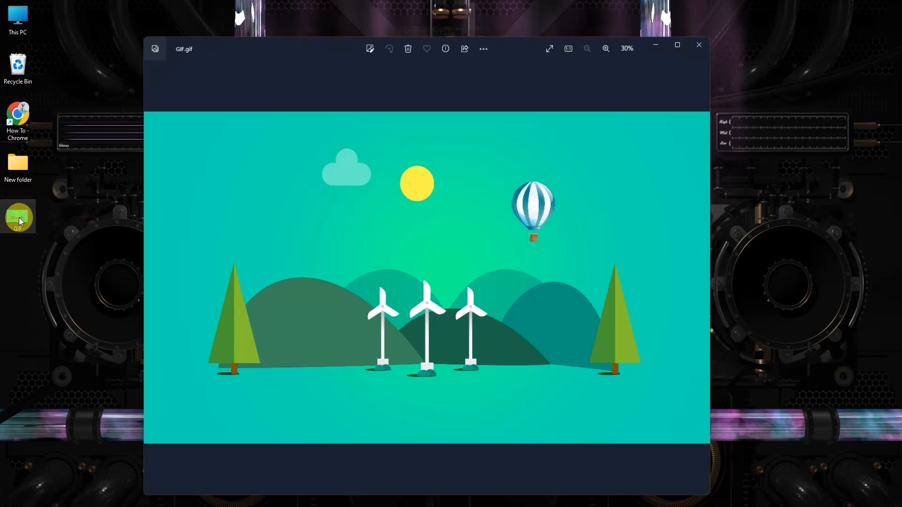